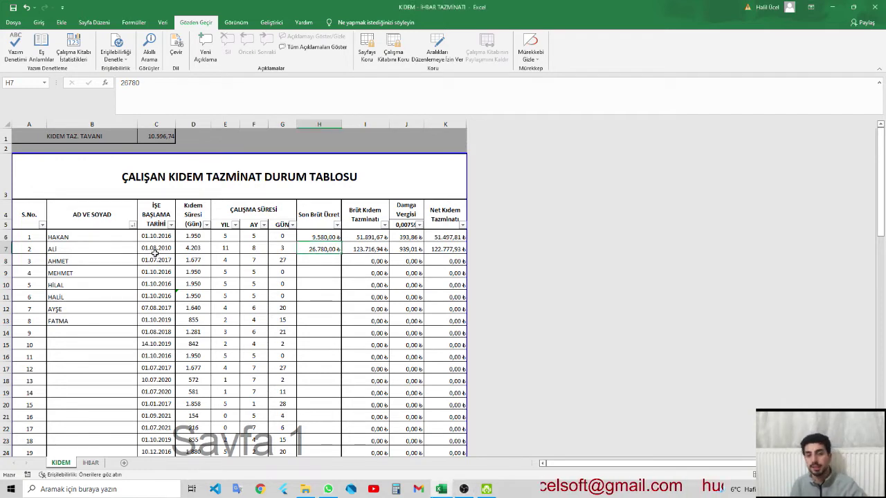
{"action": "left_click", "coordinate": [79, 252]}
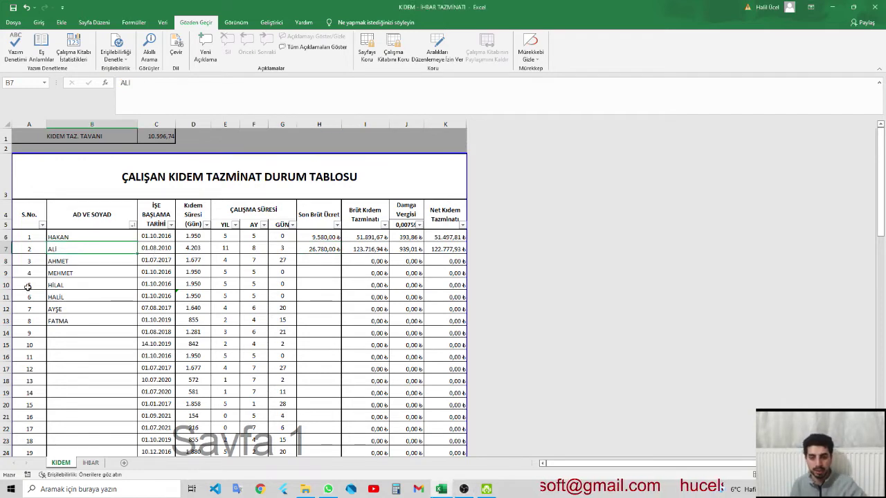
{"action": "left_click", "coordinate": [91, 238]}
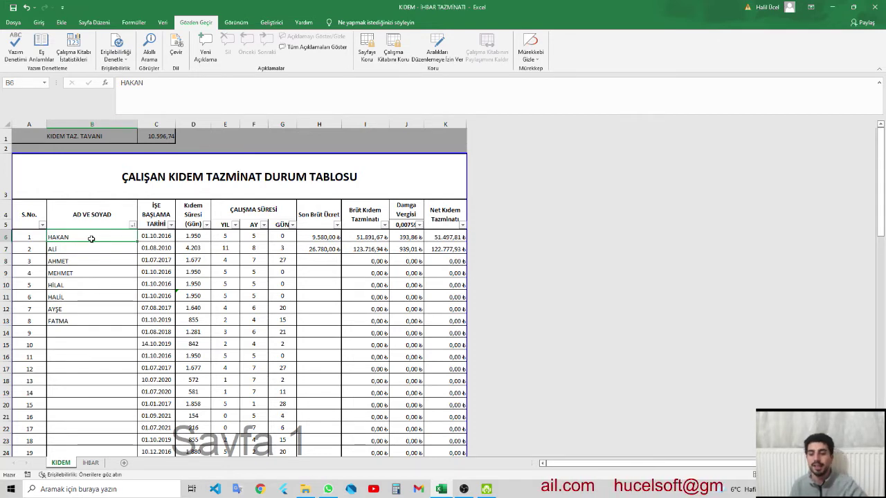
{"action": "scroll", "coordinate": [91, 239], "scroll_direction": "down", "scroll_amount": 2}
{"action": "scroll", "coordinate": [94, 231], "scroll_direction": "down", "scroll_amount": 1}
{"action": "scroll", "coordinate": [94, 231], "scroll_direction": "down", "scroll_amount": 4}
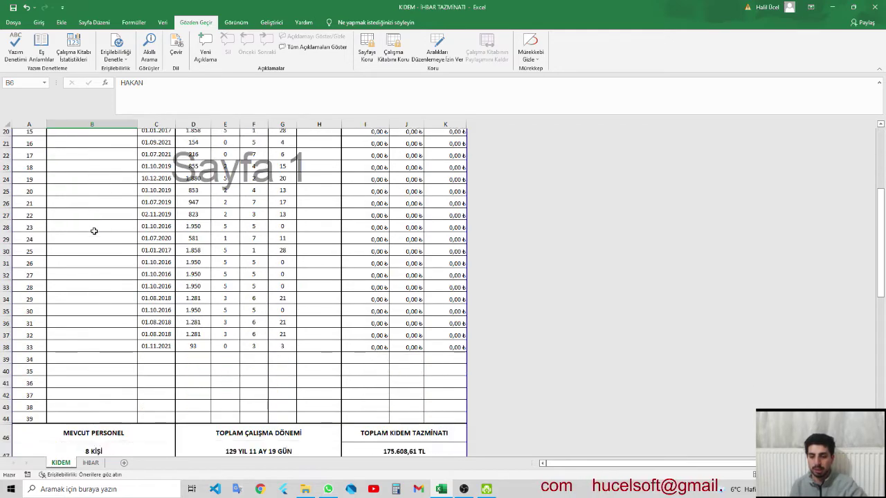
{"action": "scroll", "coordinate": [94, 231], "scroll_direction": "down", "scroll_amount": 2}
{"action": "scroll", "coordinate": [94, 231], "scroll_direction": "up", "scroll_amount": 1}
{"action": "scroll", "coordinate": [94, 231], "scroll_direction": "up", "scroll_amount": 4}
{"action": "scroll", "coordinate": [94, 232], "scroll_direction": "up", "scroll_amount": 4}
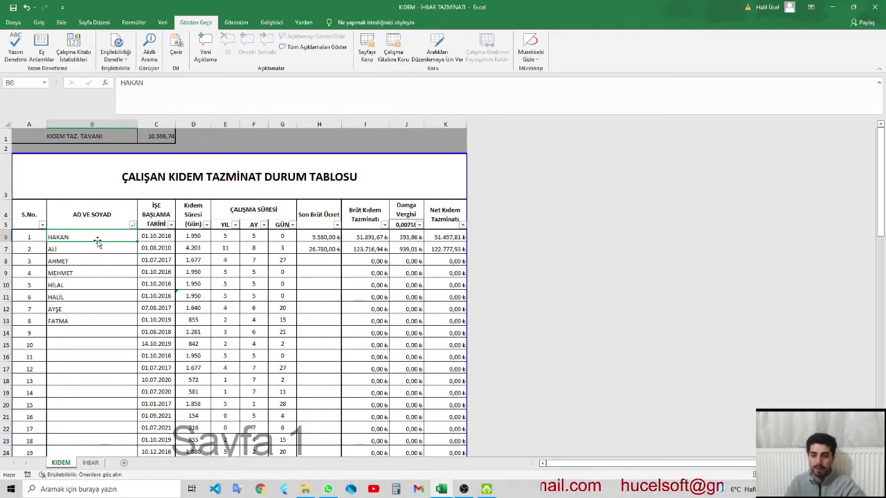
{"action": "key", "text": "Right"}
{"action": "key", "text": "Left"}
{"action": "key", "text": "Right"}
{"action": "key", "text": "Down"}
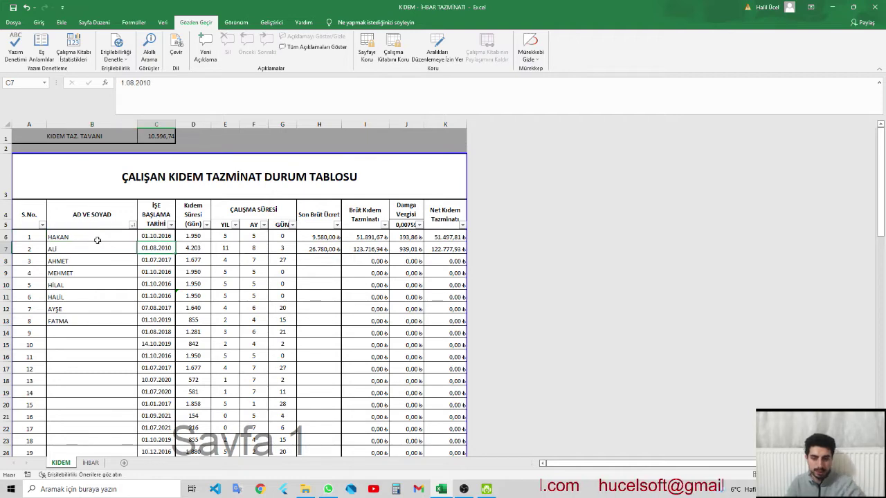
{"action": "scroll", "coordinate": [97, 240], "scroll_direction": "down", "scroll_amount": 1}
{"action": "scroll", "coordinate": [98, 240], "scroll_direction": "down", "scroll_amount": 1}
{"action": "scroll", "coordinate": [97, 240], "scroll_direction": "up", "scroll_amount": 2}
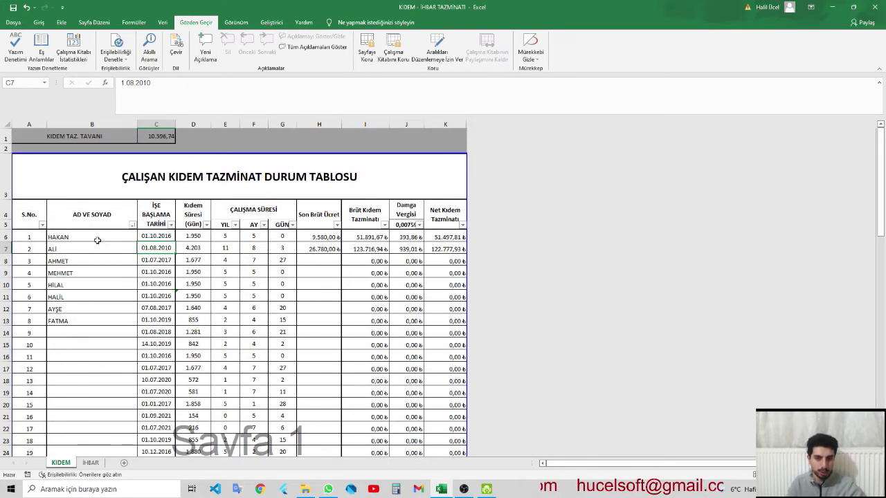
{"action": "left_click", "coordinate": [89, 245]}
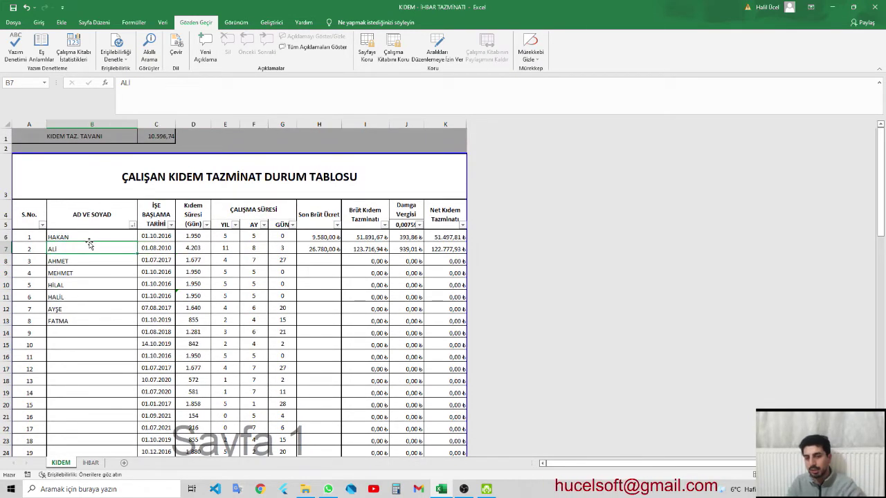
{"action": "key", "text": "Up"}
{"action": "key", "text": "Right"}
{"action": "key", "text": "Left"}
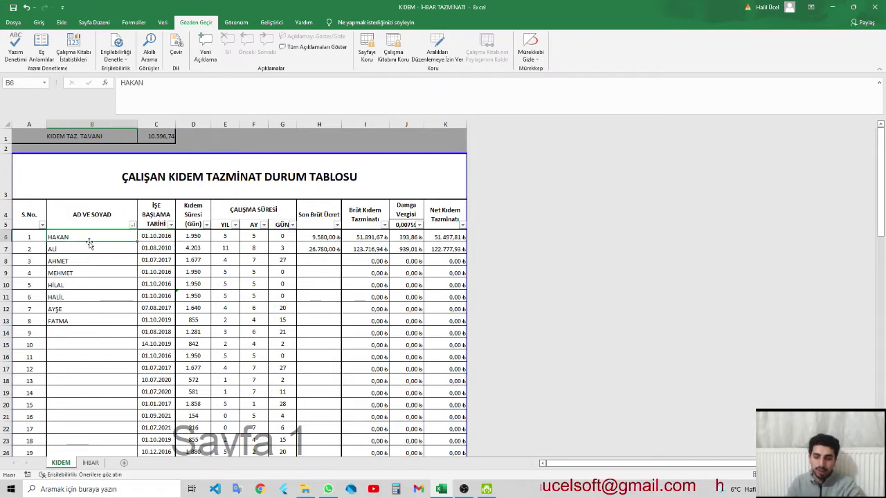
{"action": "key", "text": "Right"}
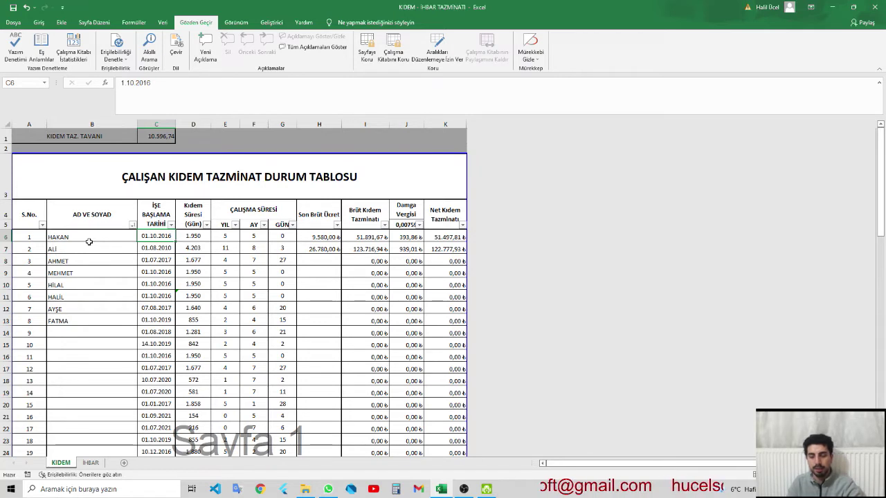
{"action": "key", "text": "Right"}
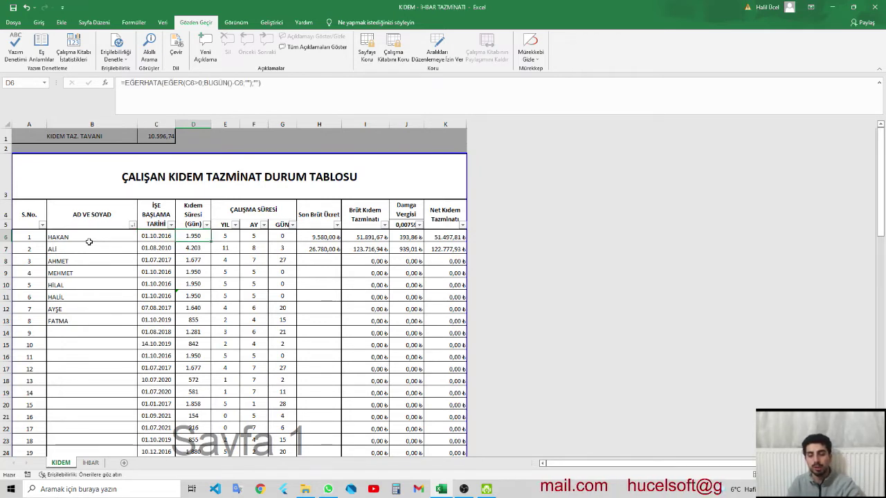
{"action": "key", "text": "Right"}
{"action": "key", "text": "Right"}
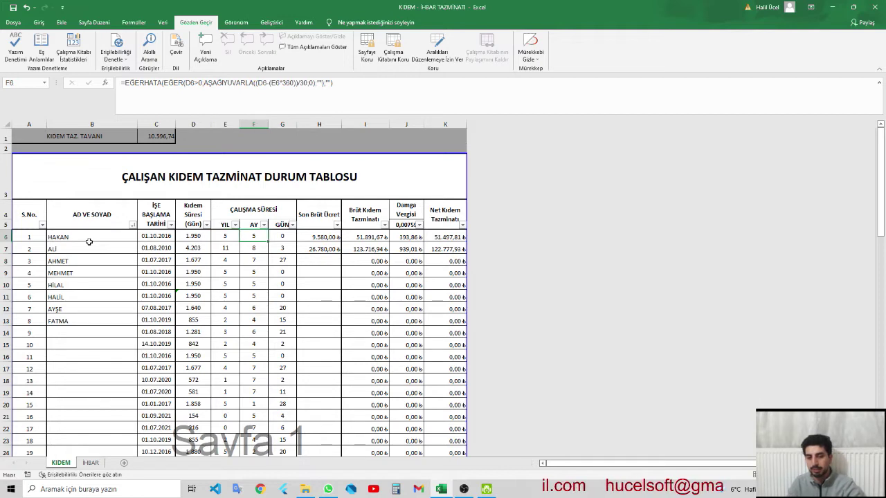
{"action": "key", "text": "Right"}
{"action": "key", "text": "Right"}
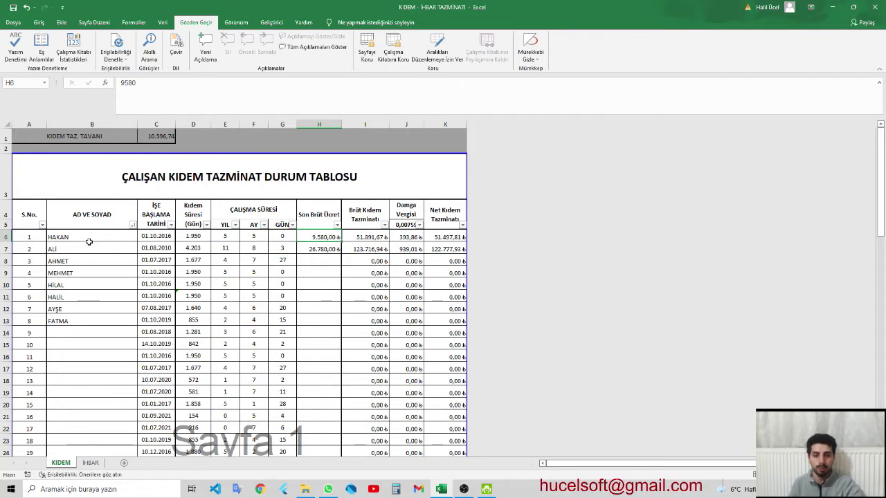
- Enter 9.850,00 as the first employee's salary in H6 and check the updated I6–K6 severance results
{"action": "type", "text": "9"}
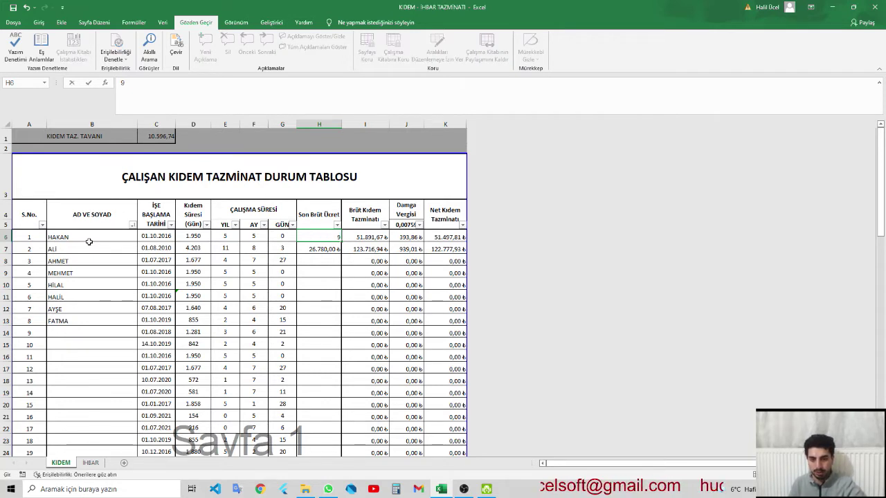
{"action": "type", "text": ".850"}
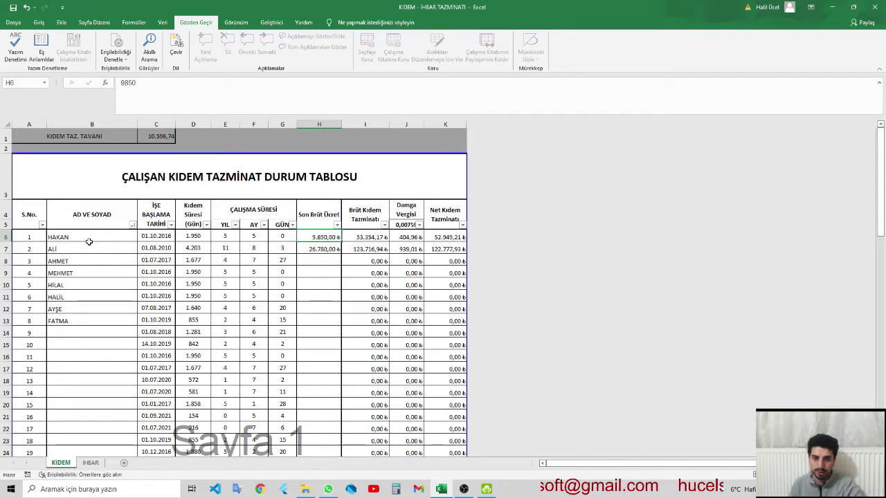
{"action": "key", "text": "Return"}
{"action": "key", "text": "Up"}
{"action": "key", "text": "Right"}
{"action": "key", "text": "Right"}
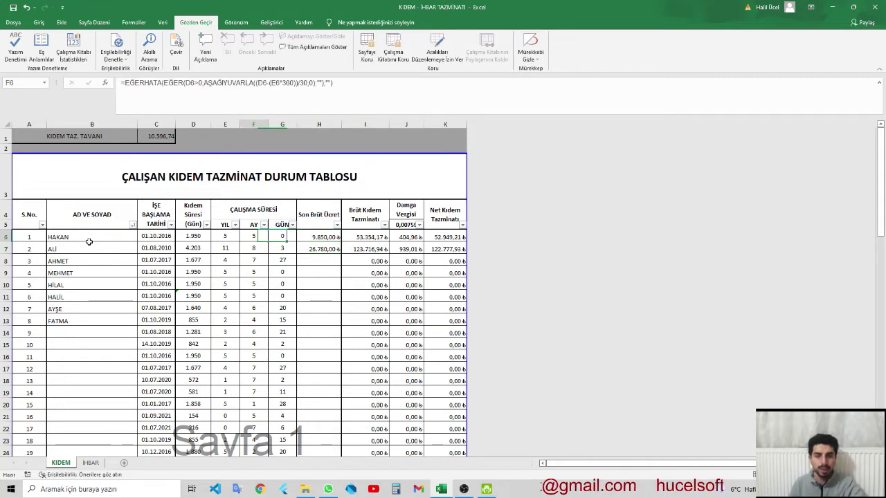
{"action": "key", "text": "Right"}
{"action": "key", "text": "Left"}
{"action": "key", "text": "Left"}
{"action": "key", "text": "Right"}
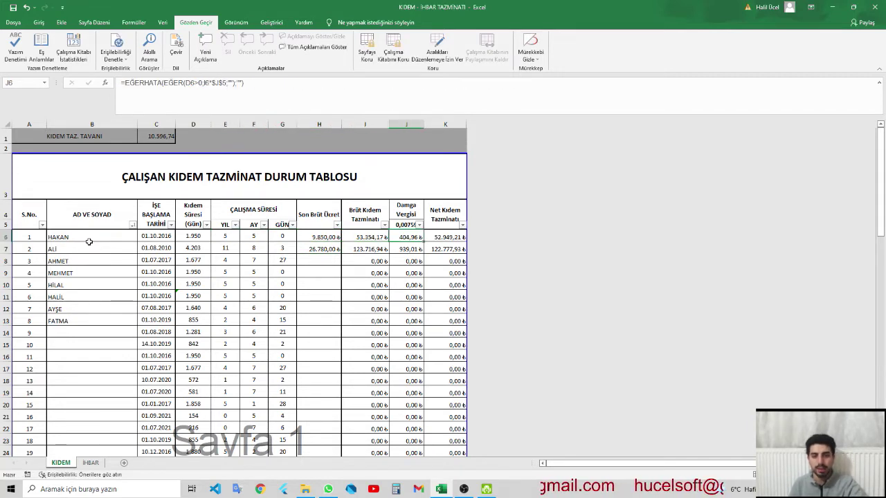
{"action": "key", "text": "Right"}
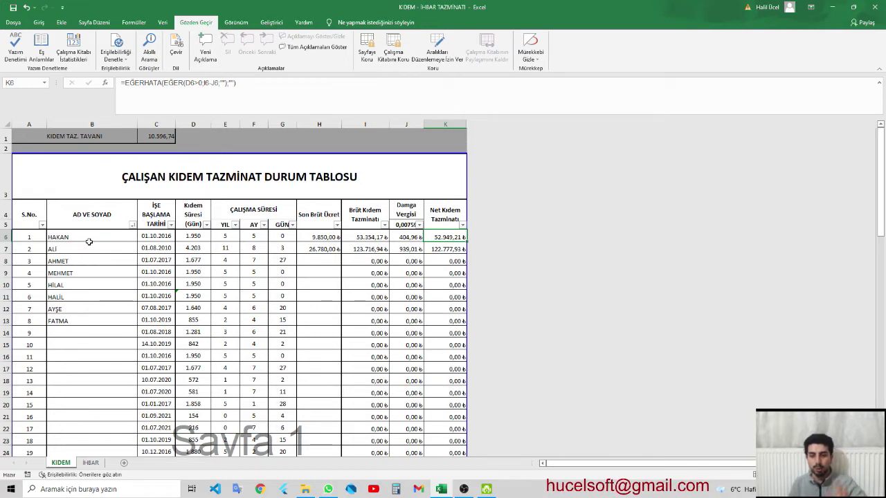
{"action": "key", "text": "Left"}
{"action": "key", "text": "Left"}
{"action": "key", "text": "Left"}
{"action": "key", "text": "Left"}
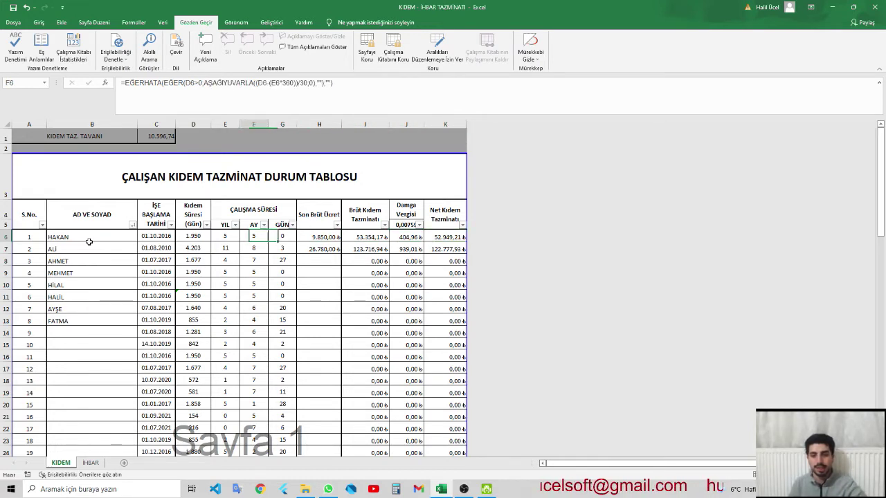
{"action": "key", "text": "Left"}
{"action": "key", "text": "Left"}
{"action": "key", "text": "Left"}
{"action": "key", "text": "Left"}
{"action": "key", "text": "Down"}
{"action": "key", "text": "Left"}
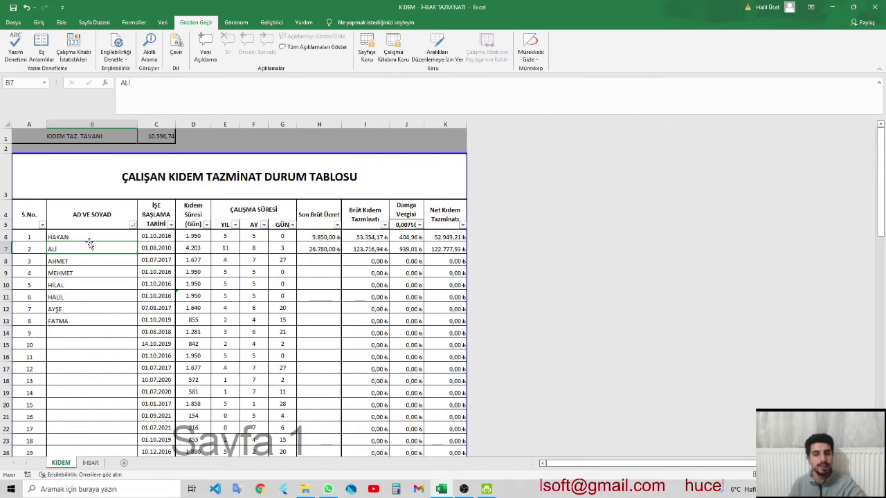
{"action": "key", "text": "Right"}
{"action": "key", "text": "Left"}
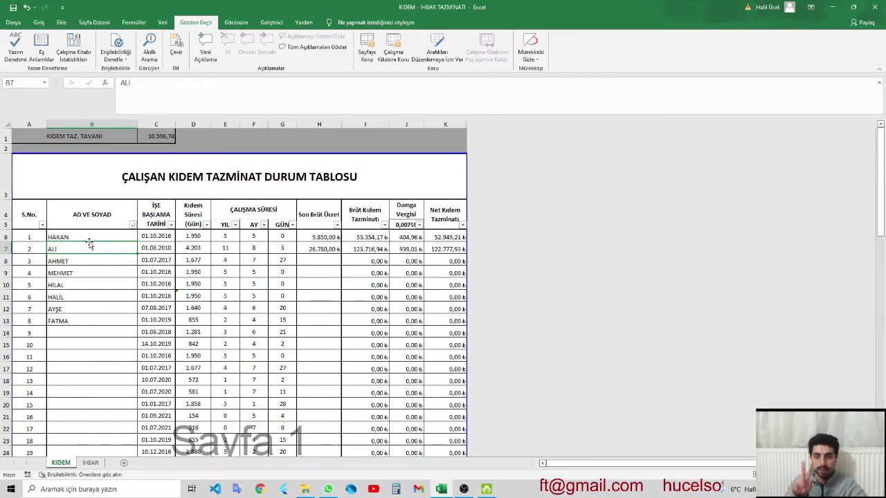
{"action": "key", "text": "Down"}
{"action": "key", "text": "Up"}
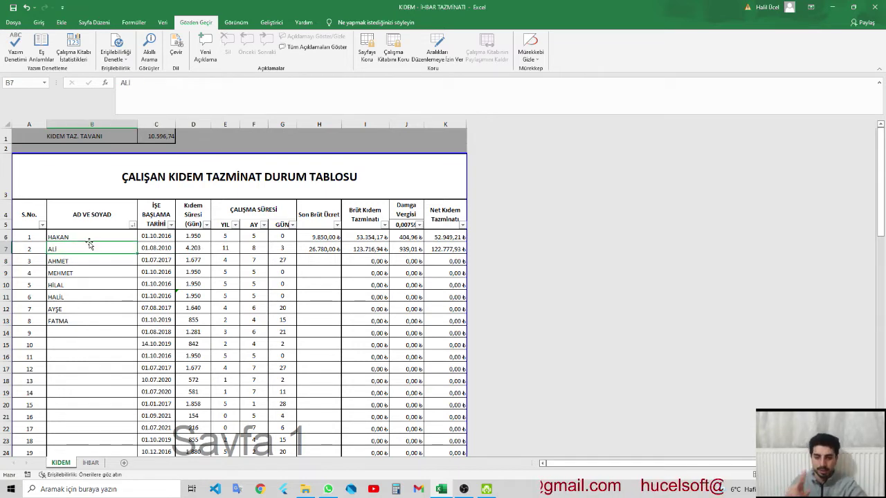
{"action": "key", "text": "Down"}
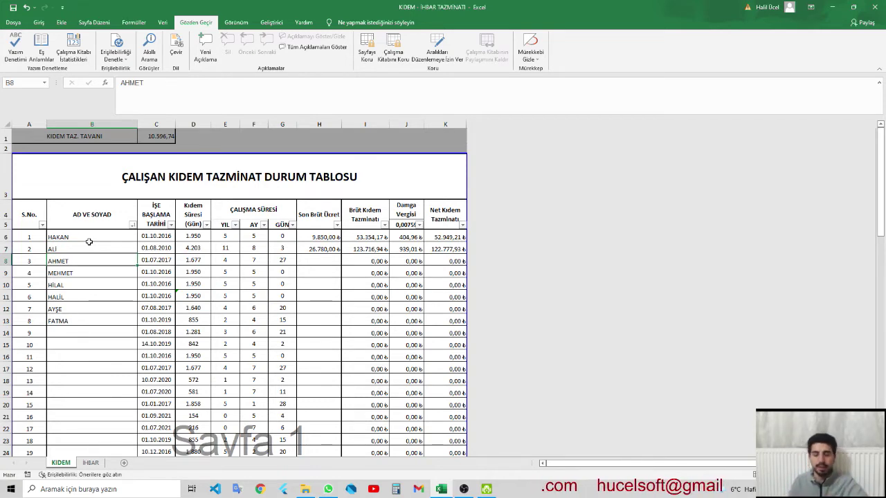
{"action": "left_click", "coordinate": [90, 244]}
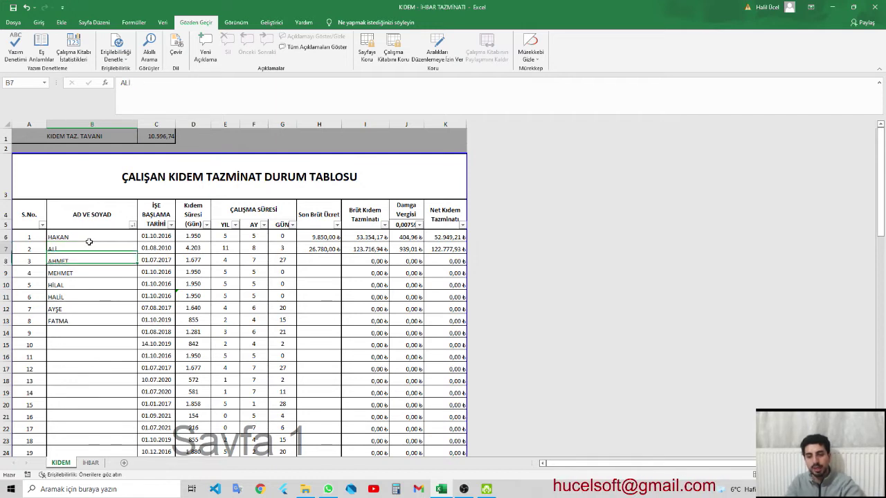
- Enter 01.08.2008 as the second employee's start date in C7
{"action": "key", "text": "Right"}
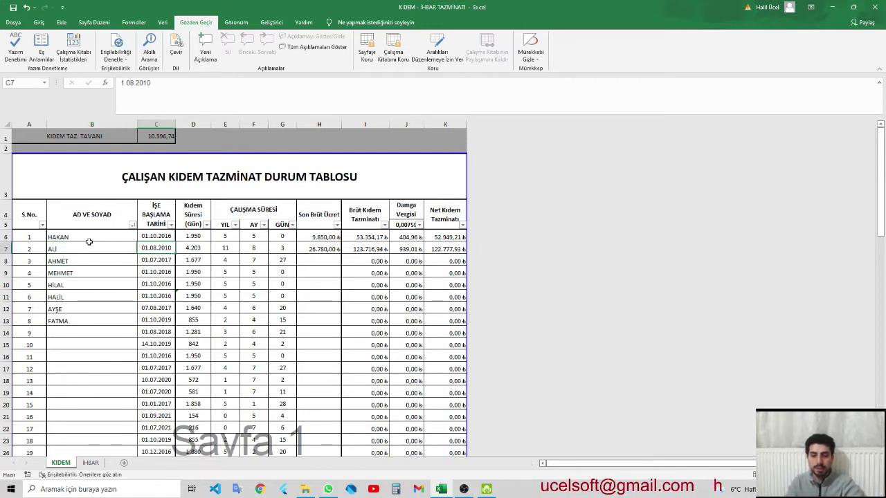
{"action": "type", "text": "1.08.20"}
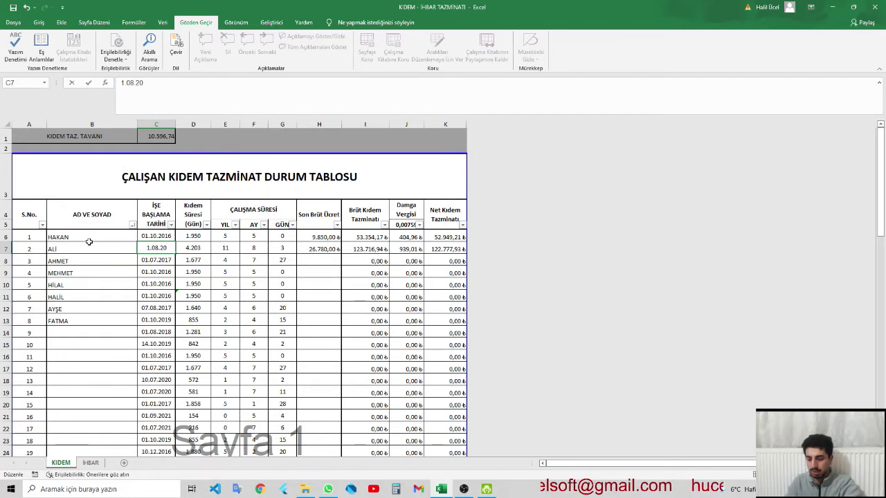
{"action": "type", "text": "08"}
{"action": "key", "text": "Tab"}
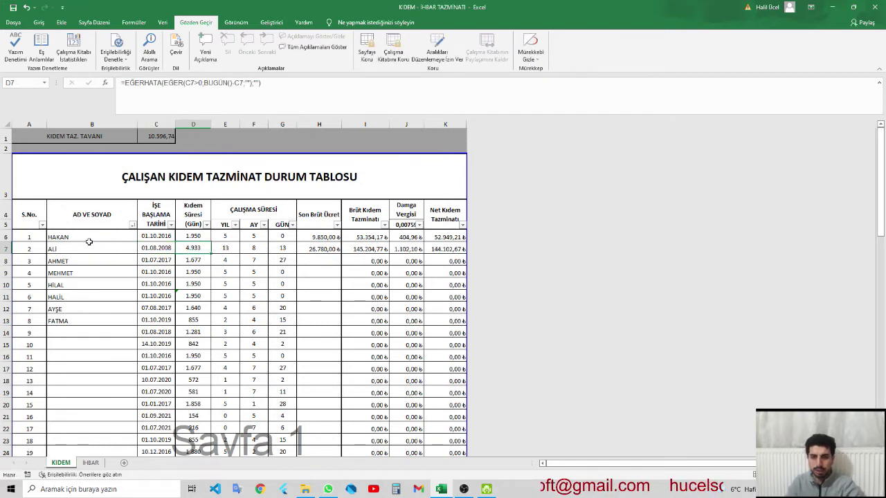
- Review row 7's day-count, salary and net severance formulas, ending on the last salary
{"action": "key", "text": "Tab"}
{"action": "key", "text": "Tab"}
{"action": "key", "text": "Tab"}
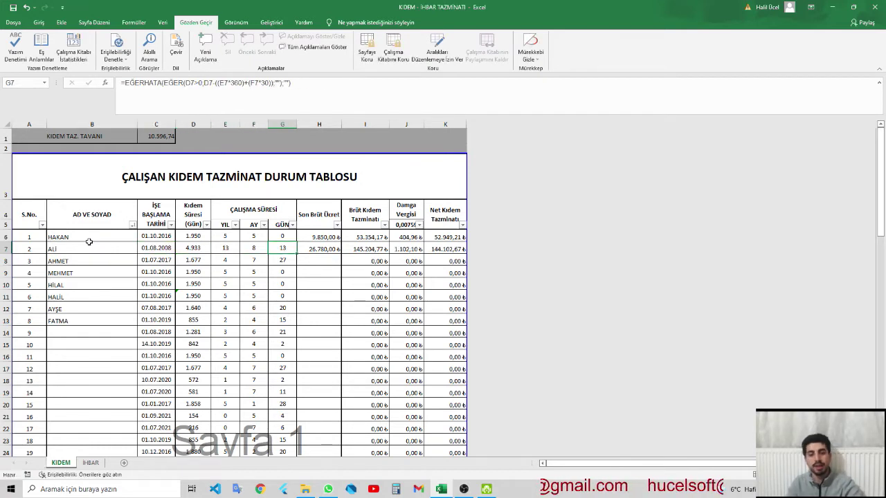
{"action": "key", "text": "Tab"}
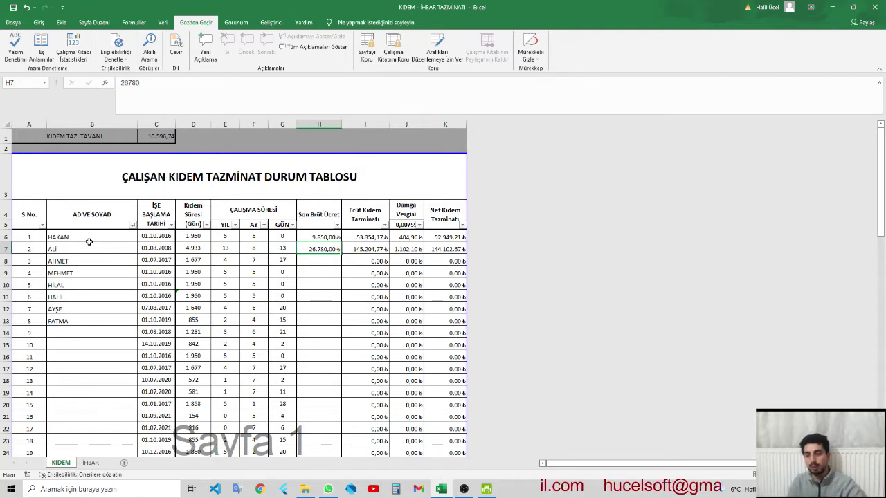
{"action": "key", "text": "Left"}
{"action": "key", "text": "Right"}
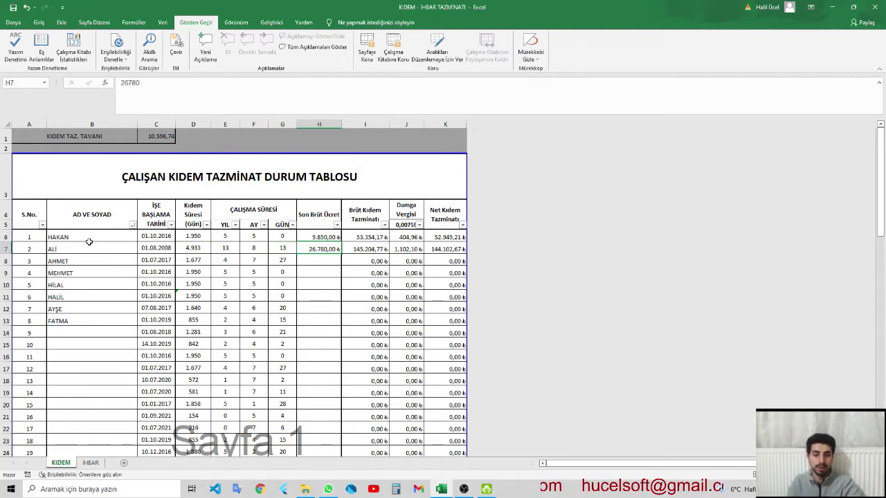
{"action": "key", "text": "Left"}
{"action": "key", "text": "Right"}
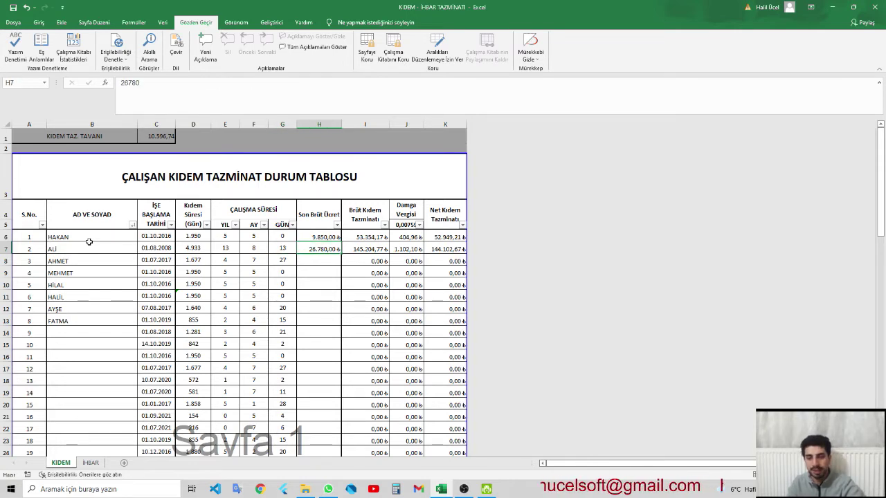
{"action": "key", "text": "Right"}
{"action": "key", "text": "Right"}
{"action": "key", "text": "Right"}
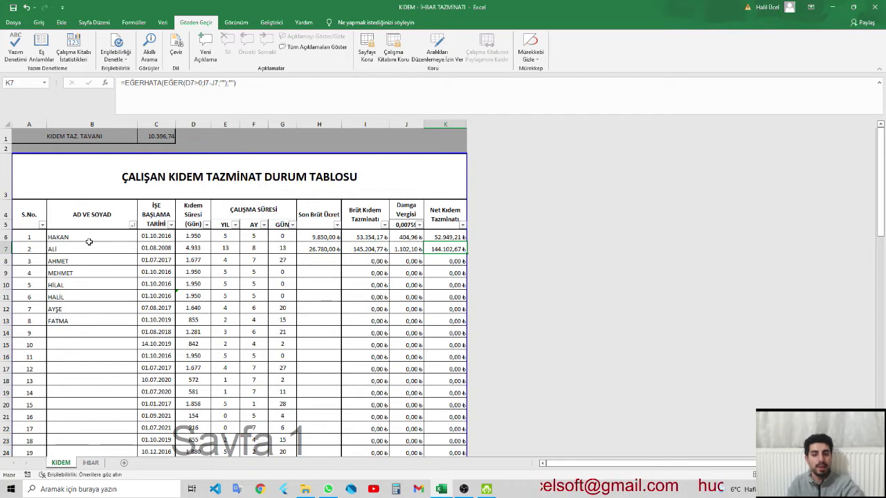
{"action": "key", "text": "Left"}
{"action": "key", "text": "Left"}
{"action": "key", "text": "Left"}
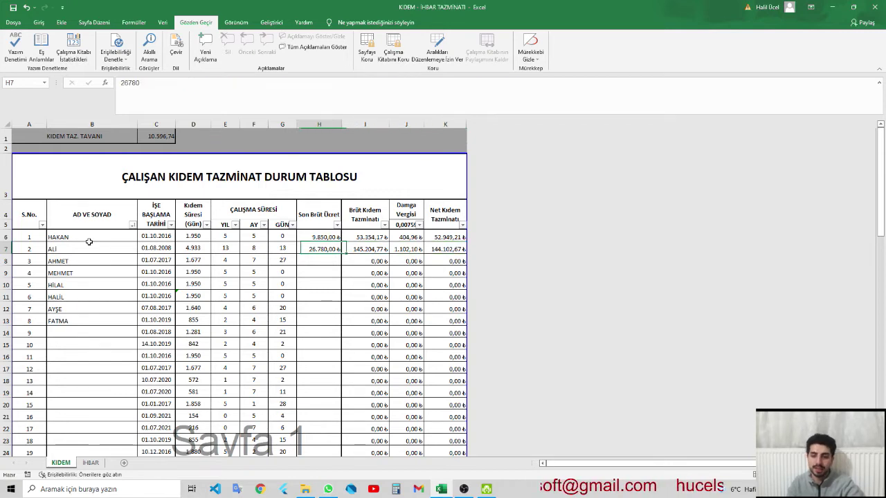
{"action": "key", "text": "Left"}
{"action": "key", "text": "Left"}
{"action": "key", "text": "Left"}
{"action": "key", "text": "Left"}
{"action": "key", "text": "Left"}
{"action": "key", "text": "Left"}
- Set the third employee's start date in C8 to 01.07.2008
{"action": "key", "text": "Down"}
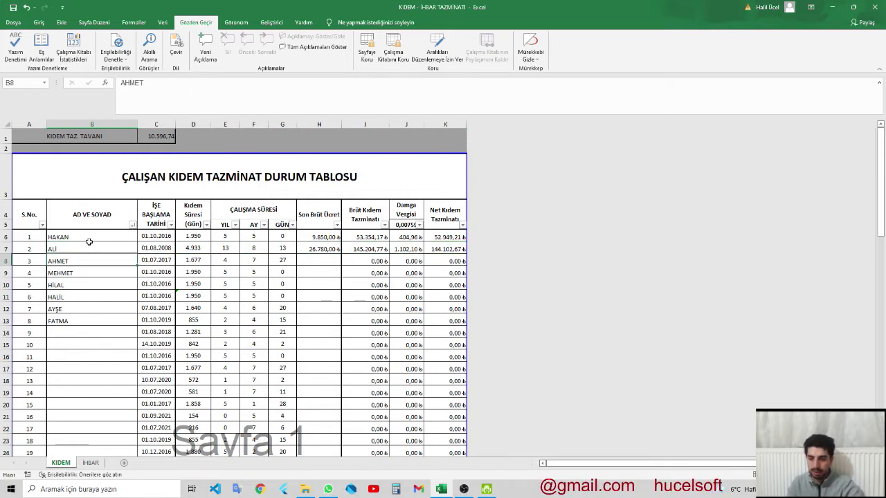
{"action": "key", "text": "Right"}
{"action": "key", "text": "F2"}
{"action": "key", "text": "BackSpace"}
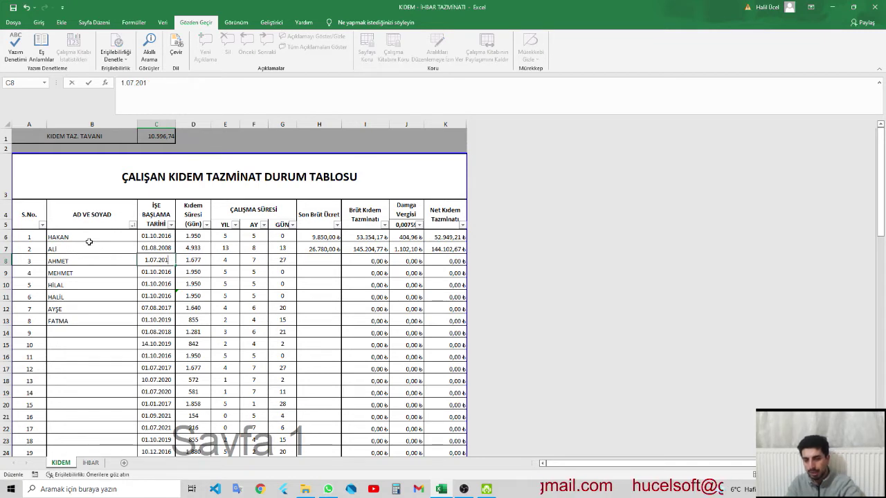
{"action": "key", "text": "BackSpace"}
{"action": "type", "text": "08"}
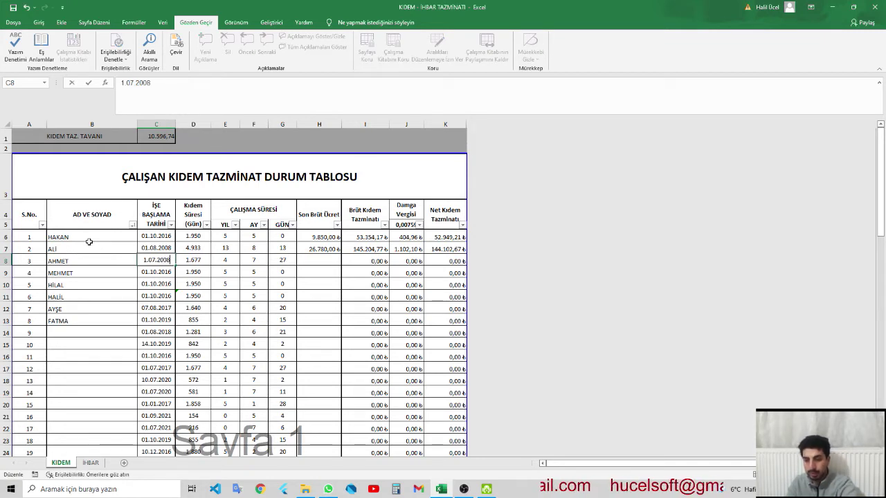
{"action": "key", "text": "Return"}
- Enter 11.000,00 as the last gross salary in H8, correcting the mistyped value
{"action": "key", "text": "Up"}
{"action": "key", "text": "Right"}
{"action": "key", "text": "Right"}
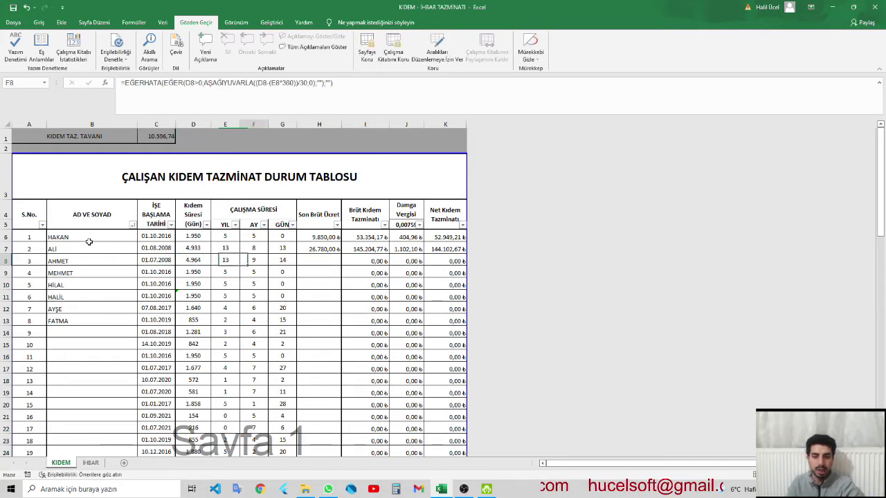
{"action": "key", "text": "Right"}
{"action": "key", "text": "Right"}
{"action": "key", "text": "Right"}
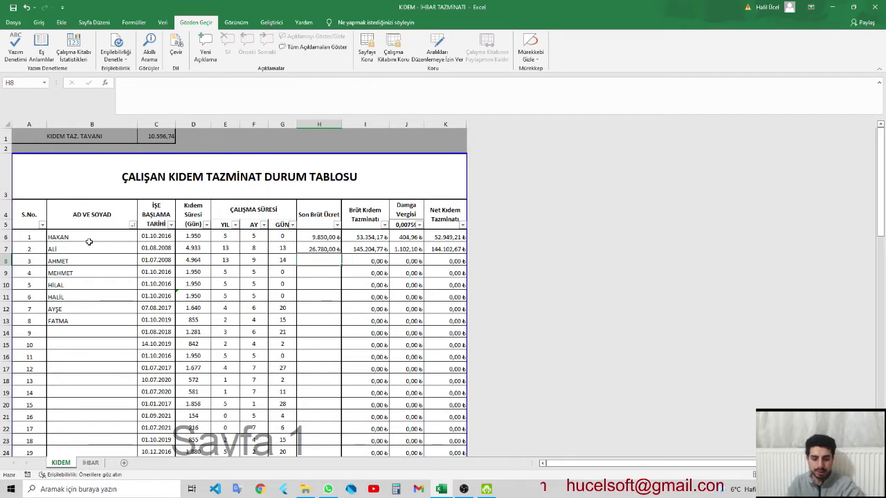
{"action": "type", "text": "1"}
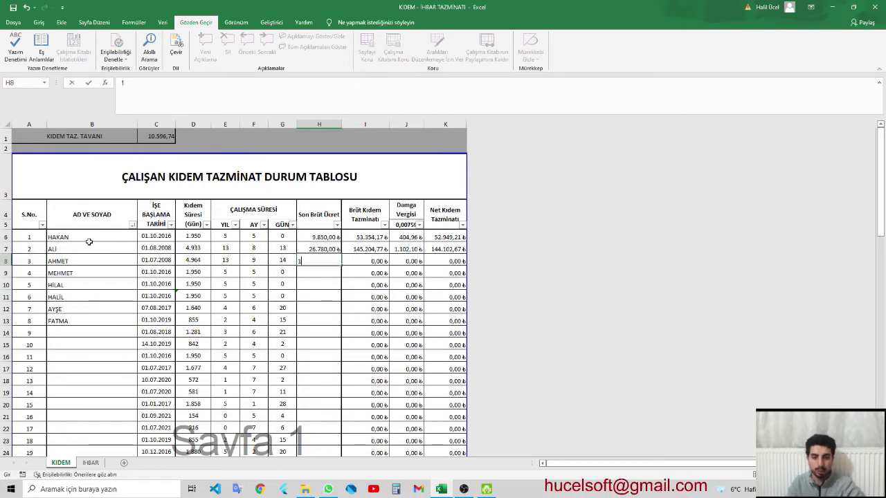
{"action": "type", "text": "000000"}
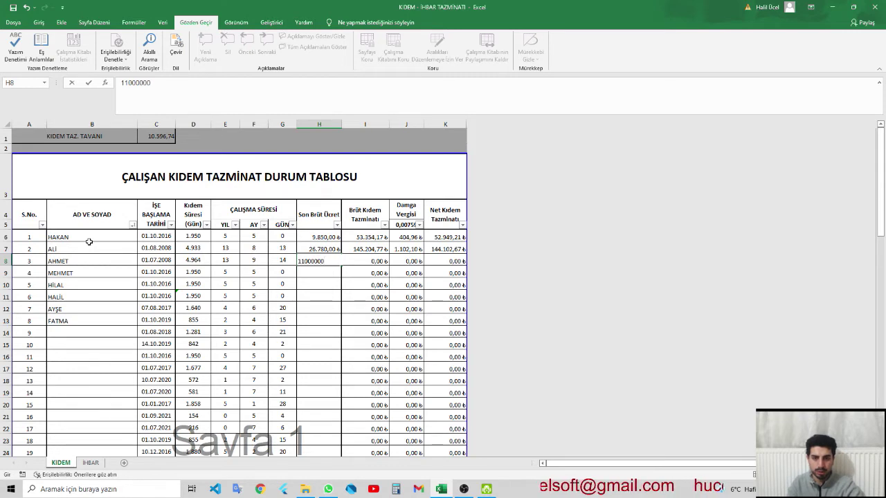
{"action": "key", "text": "ctrl+Return"}
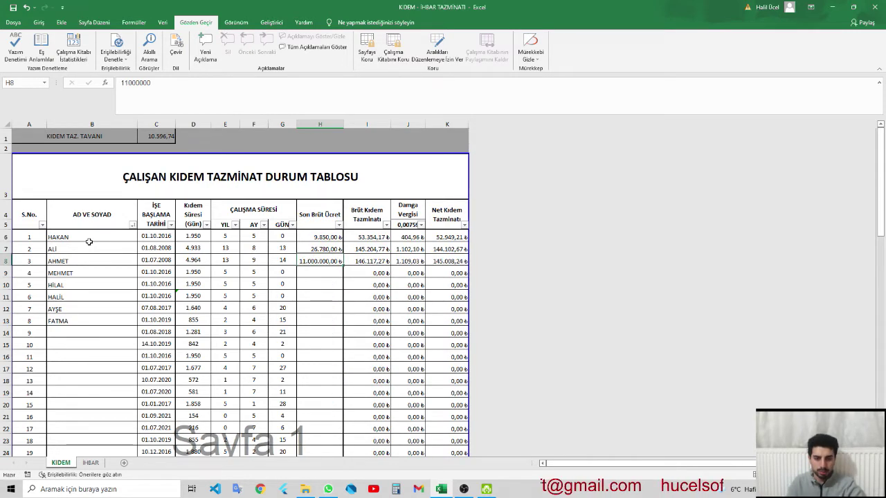
{"action": "key", "text": "F2"}
{"action": "key", "text": "BackSpace"}
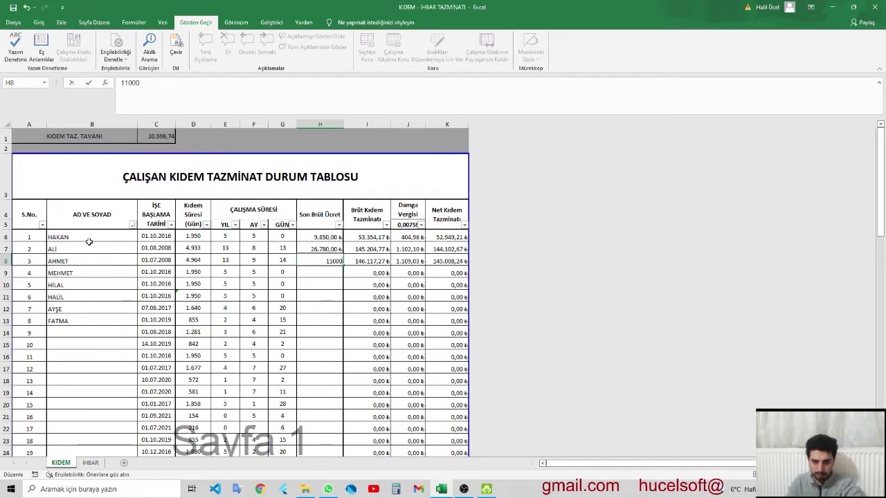
{"action": "key", "text": "Return"}
- Review row 8's results: gross 146.117,27, stamp tax 1.109,03, net 145.008,24
{"action": "key", "text": "Up"}
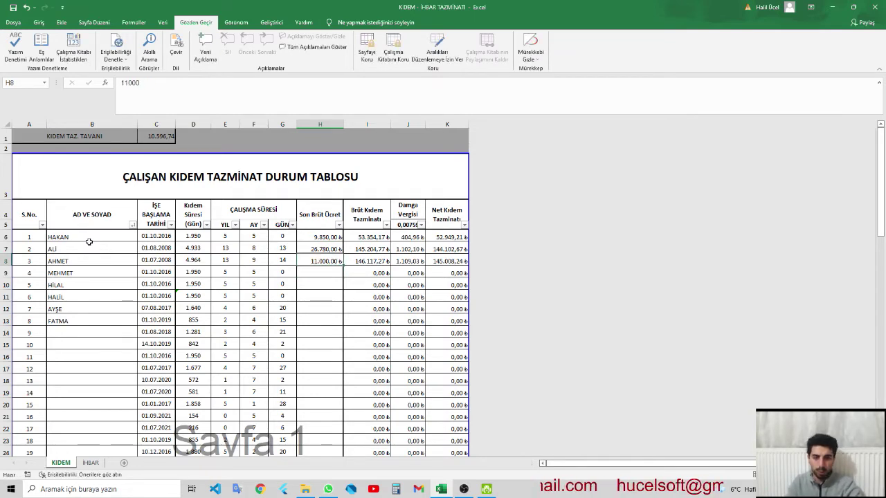
{"action": "key", "text": "Up"}
{"action": "key", "text": "Down"}
{"action": "key", "text": "Right"}
{"action": "key", "text": "Right"}
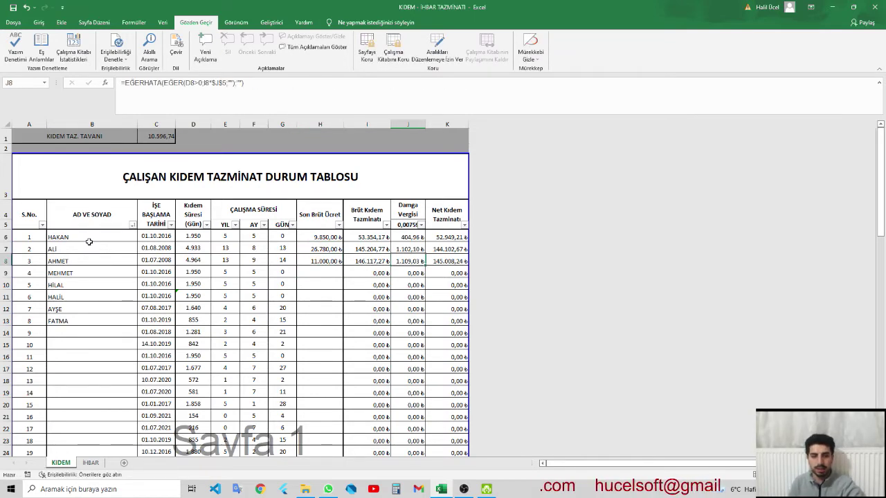
{"action": "key", "text": "Right"}
{"action": "key", "text": "Left"}
{"action": "key", "text": "Left"}
{"action": "key", "text": "Left"}
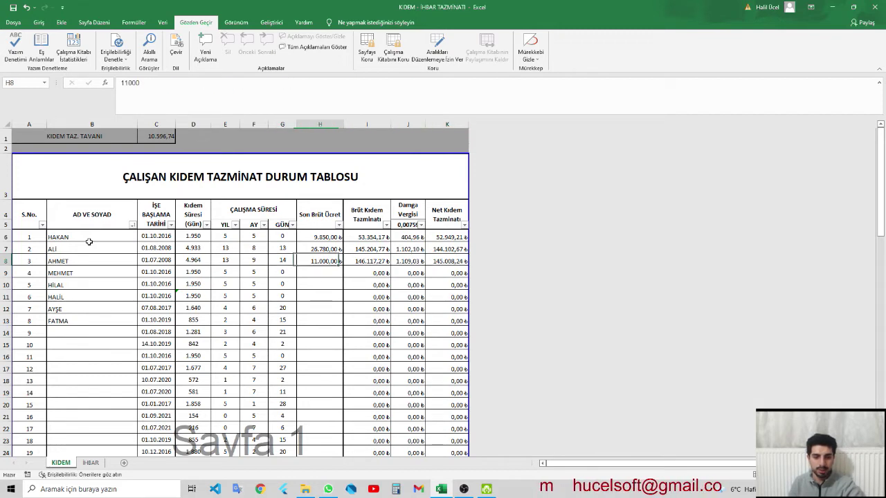
{"action": "key", "text": "Right"}
{"action": "key", "text": "Right"}
{"action": "key", "text": "Right"}
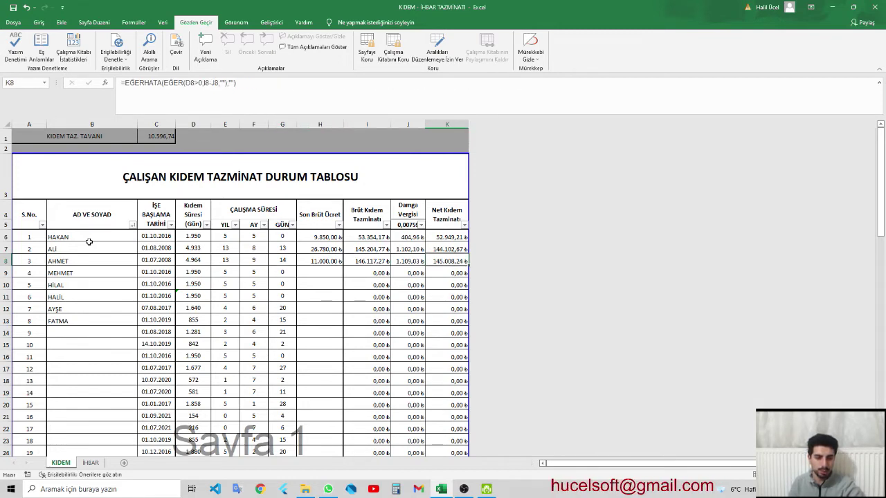
{"action": "key", "text": "Left"}
{"action": "key", "text": "Up"}
{"action": "key", "text": "Left"}
{"action": "key", "text": "Left"}
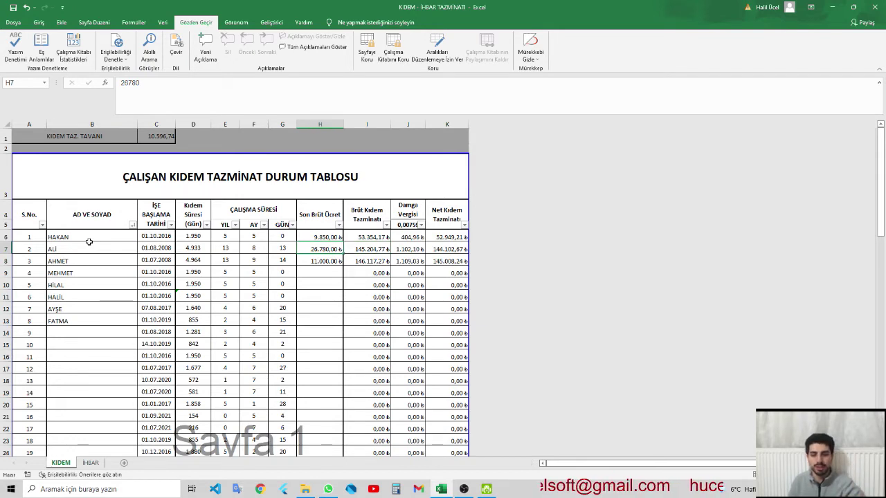
{"action": "key", "text": "Down"}
{"action": "key", "text": "Right"}
{"action": "key", "text": "Right"}
{"action": "key", "text": "Right"}
{"action": "key", "text": "Up"}
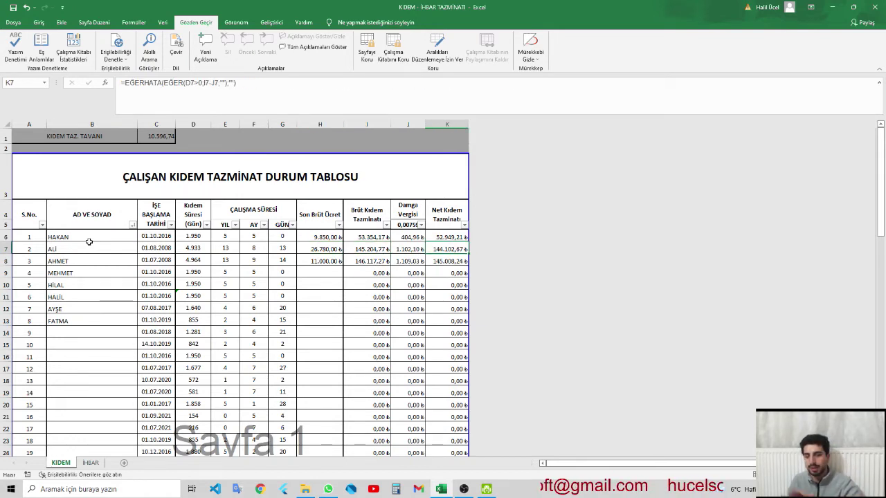
{"action": "key", "text": "Down"}
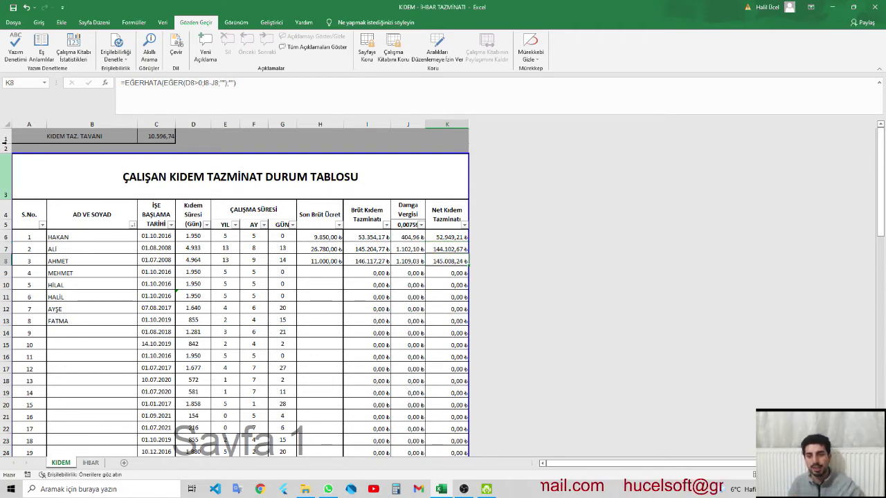
{"action": "left_click", "coordinate": [152, 136]}
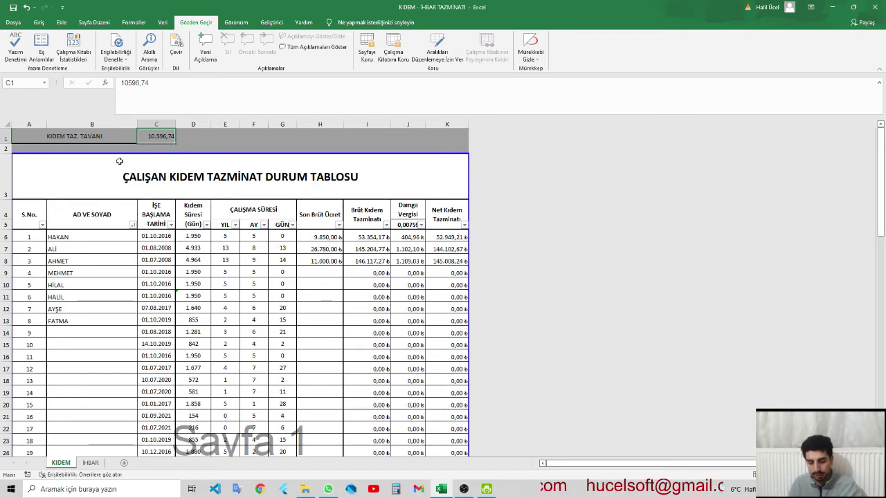
{"action": "scroll", "coordinate": [119, 162], "scroll_direction": "down", "scroll_amount": 1}
{"action": "scroll", "coordinate": [119, 161], "scroll_direction": "down", "scroll_amount": 1}
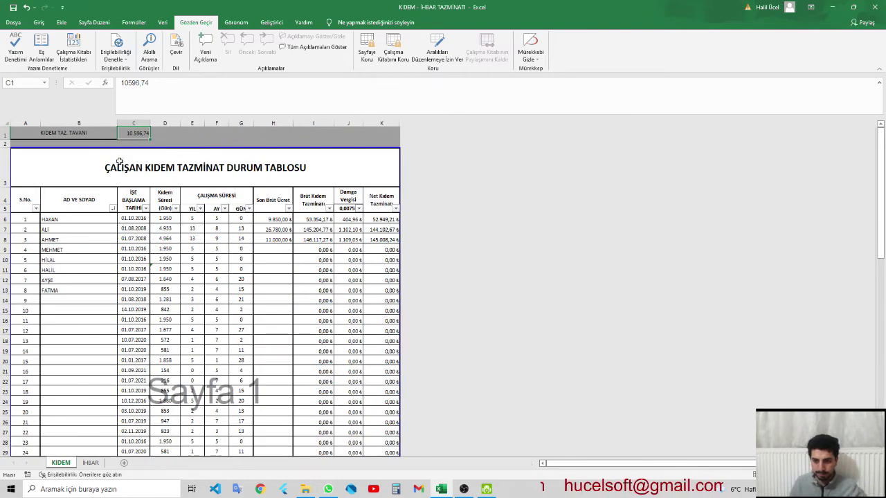